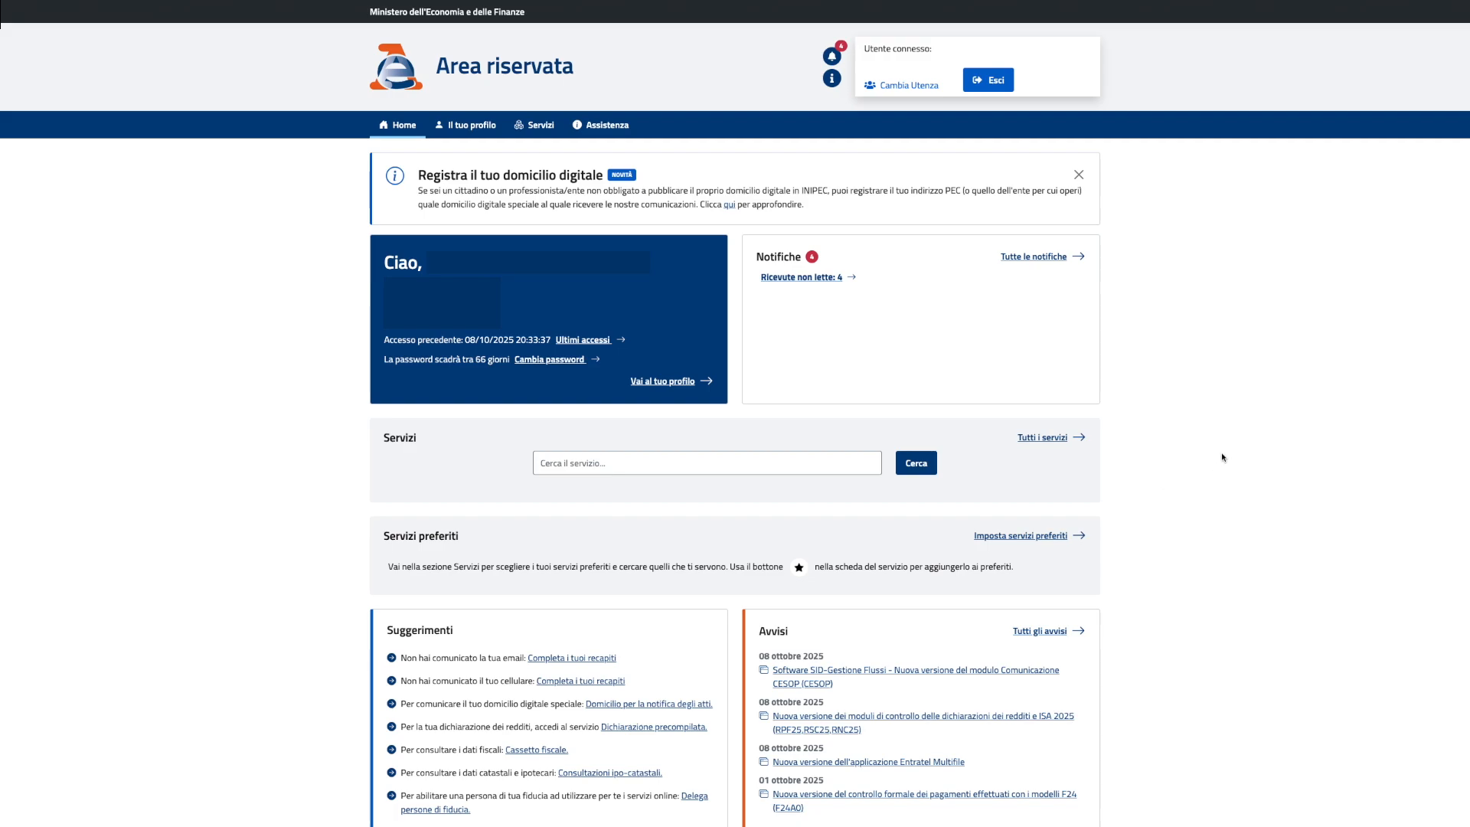
Change the working user to the represented company, operating as Incaricato, and confirm the selection
left_click(908, 88)
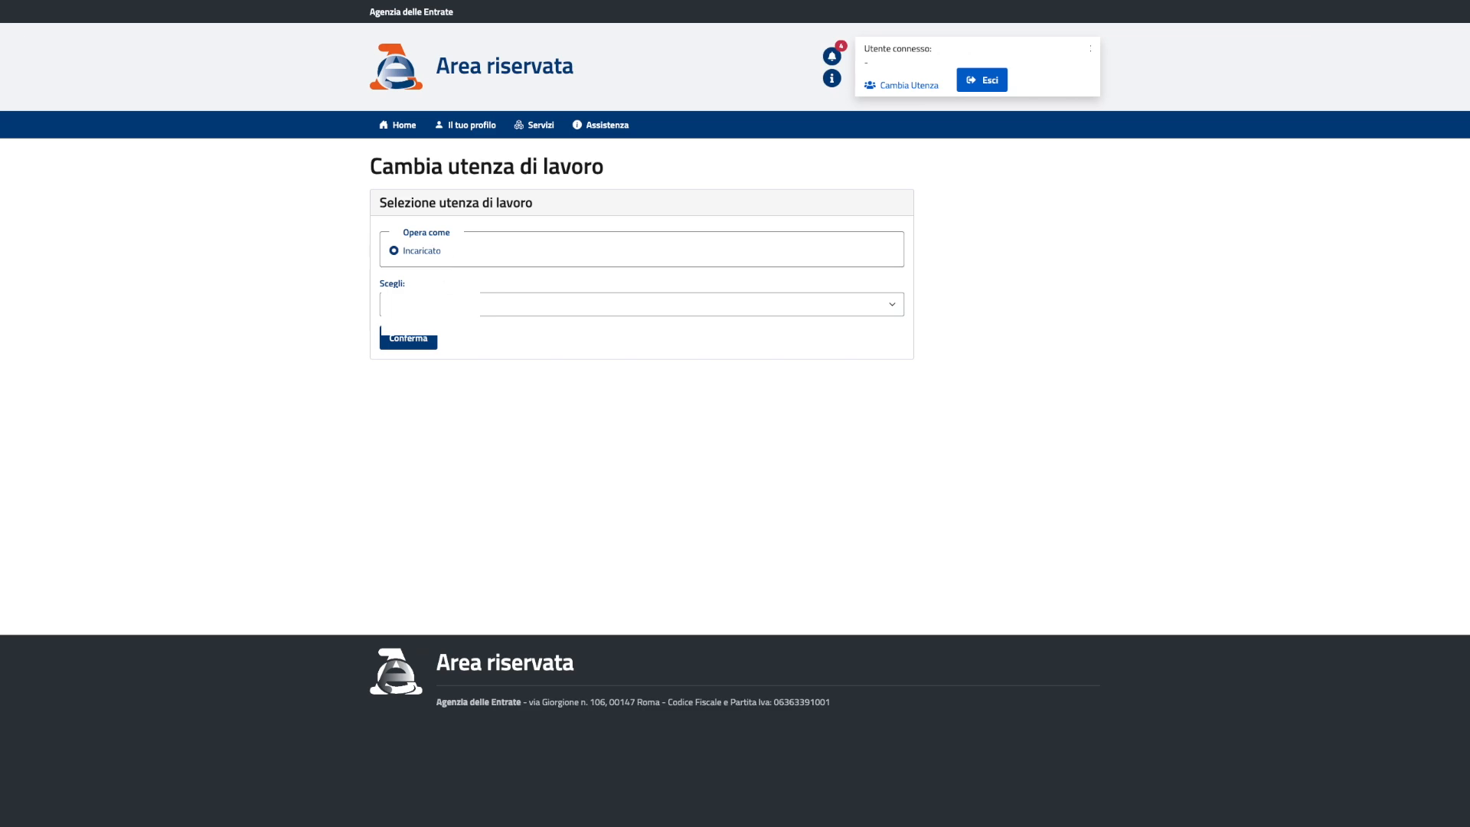
left_click(453, 305)
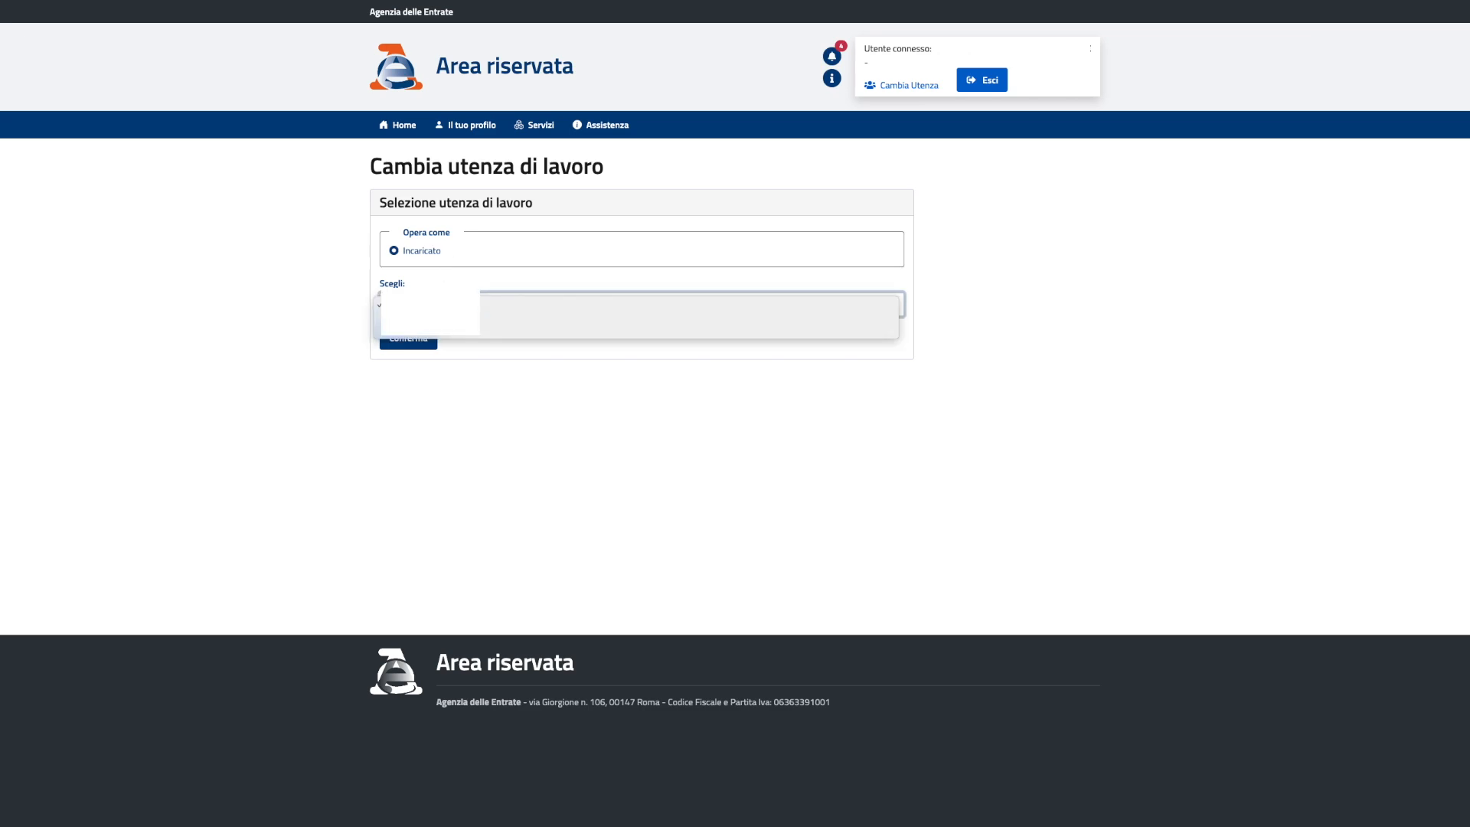
left_click(429, 317)
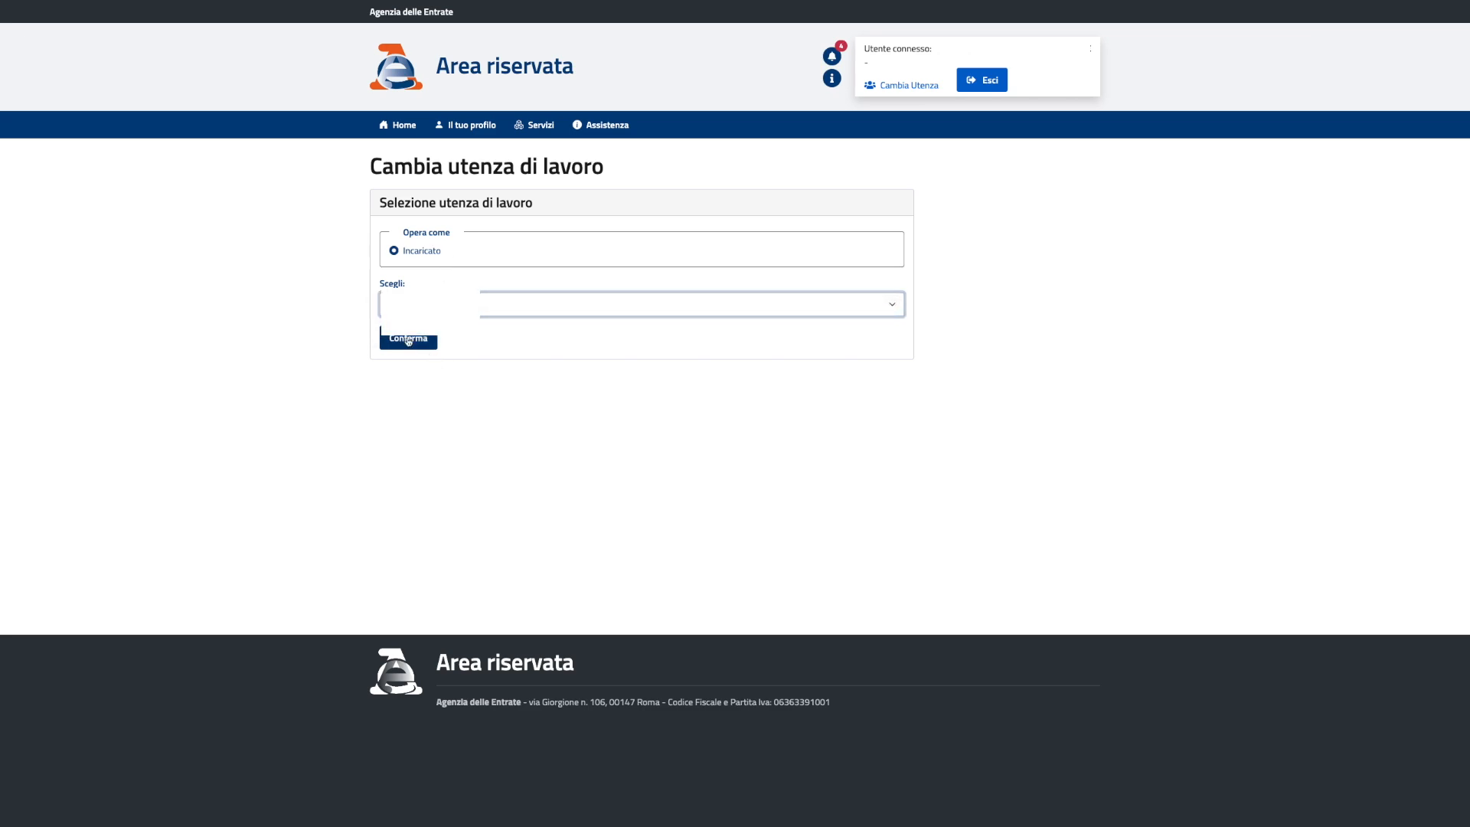
left_click(409, 341)
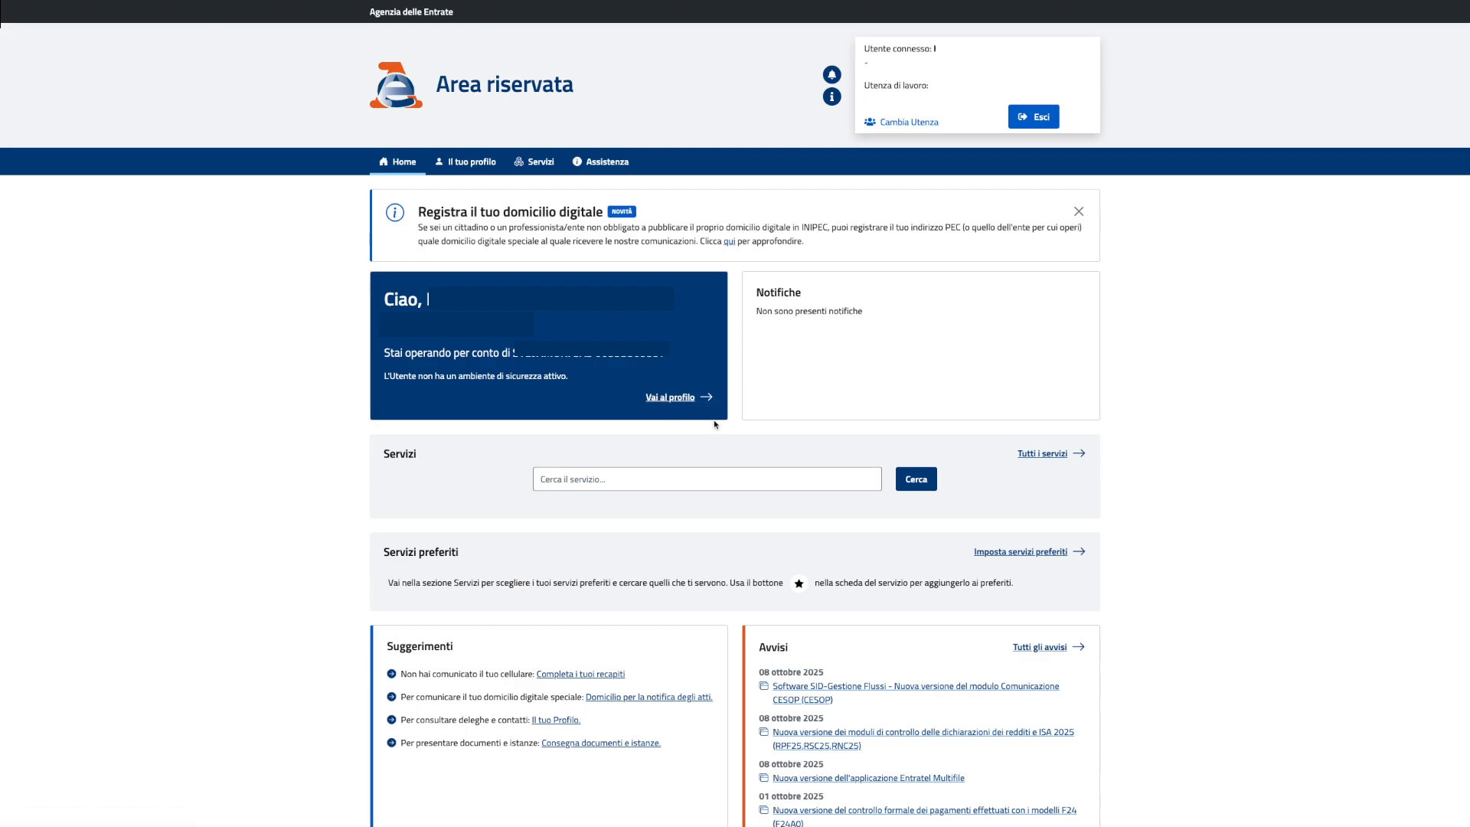
Search the services for "f24" and open the Pagamenti F24 service
left_click(588, 482)
type("f24")
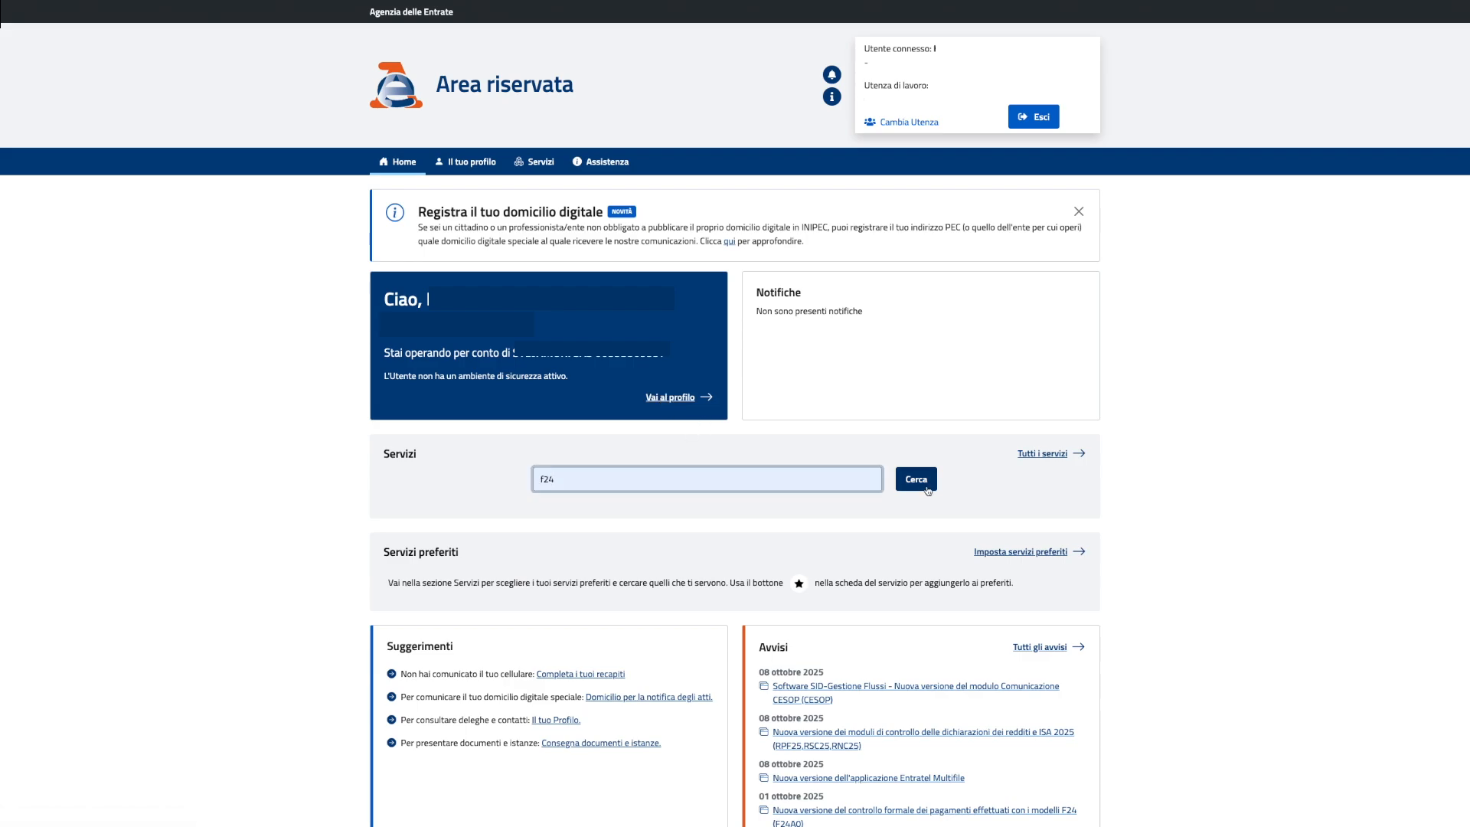
left_click(925, 487)
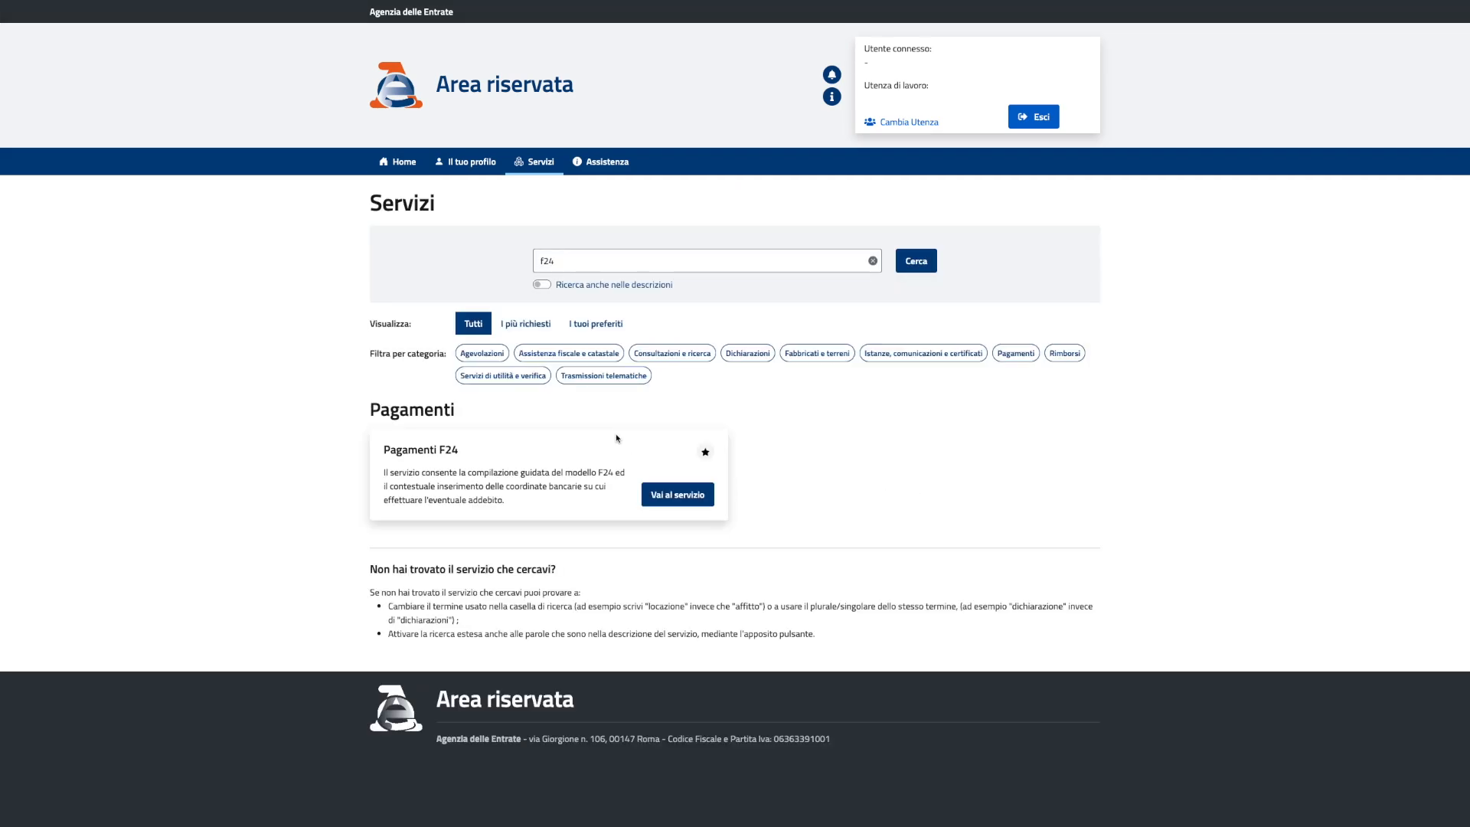
left_click(680, 497)
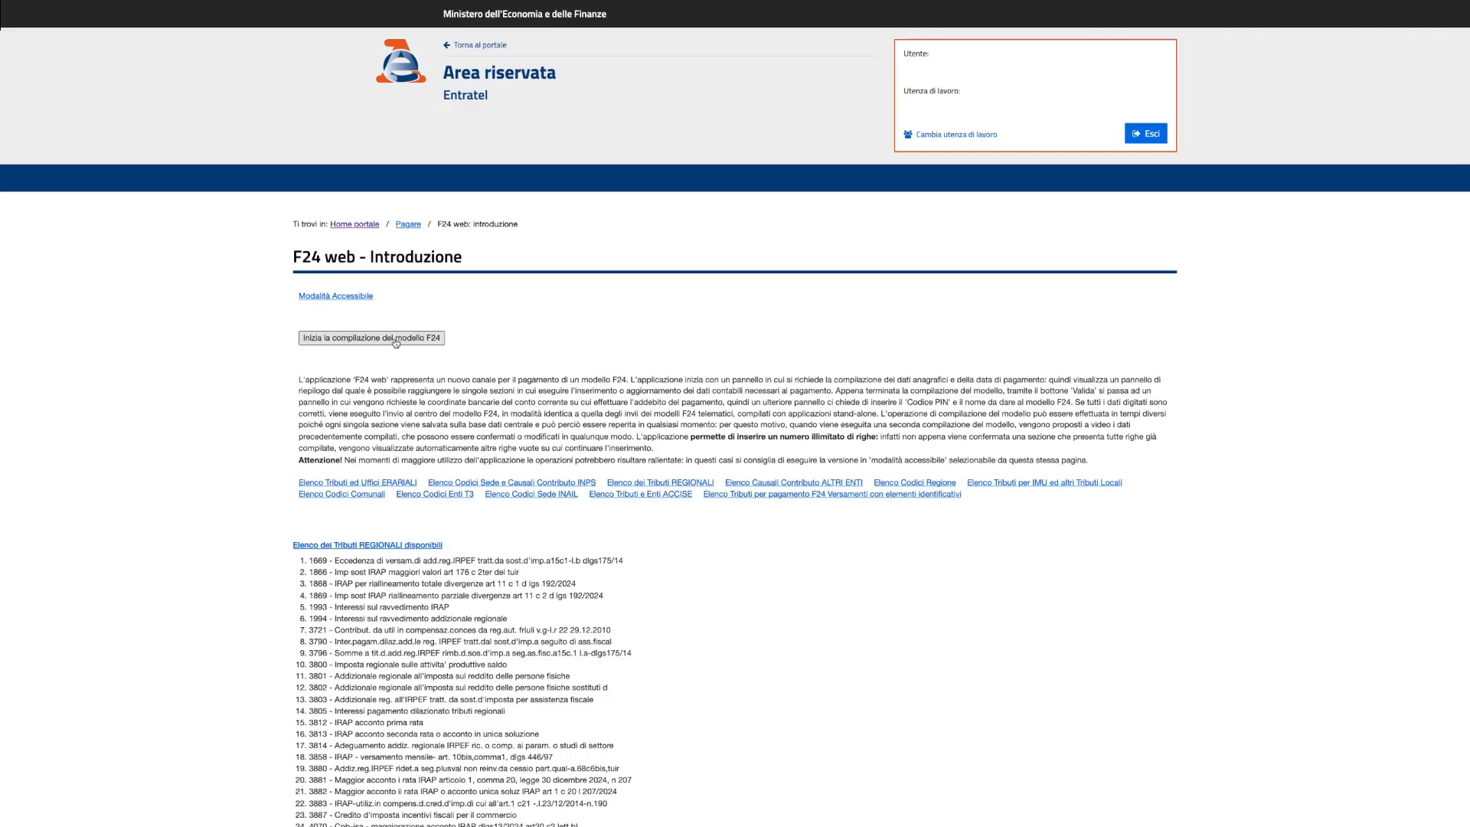
Start a new F24 Standard form and confirm the taxpayer's tax code with no relationship selected
left_click(395, 341)
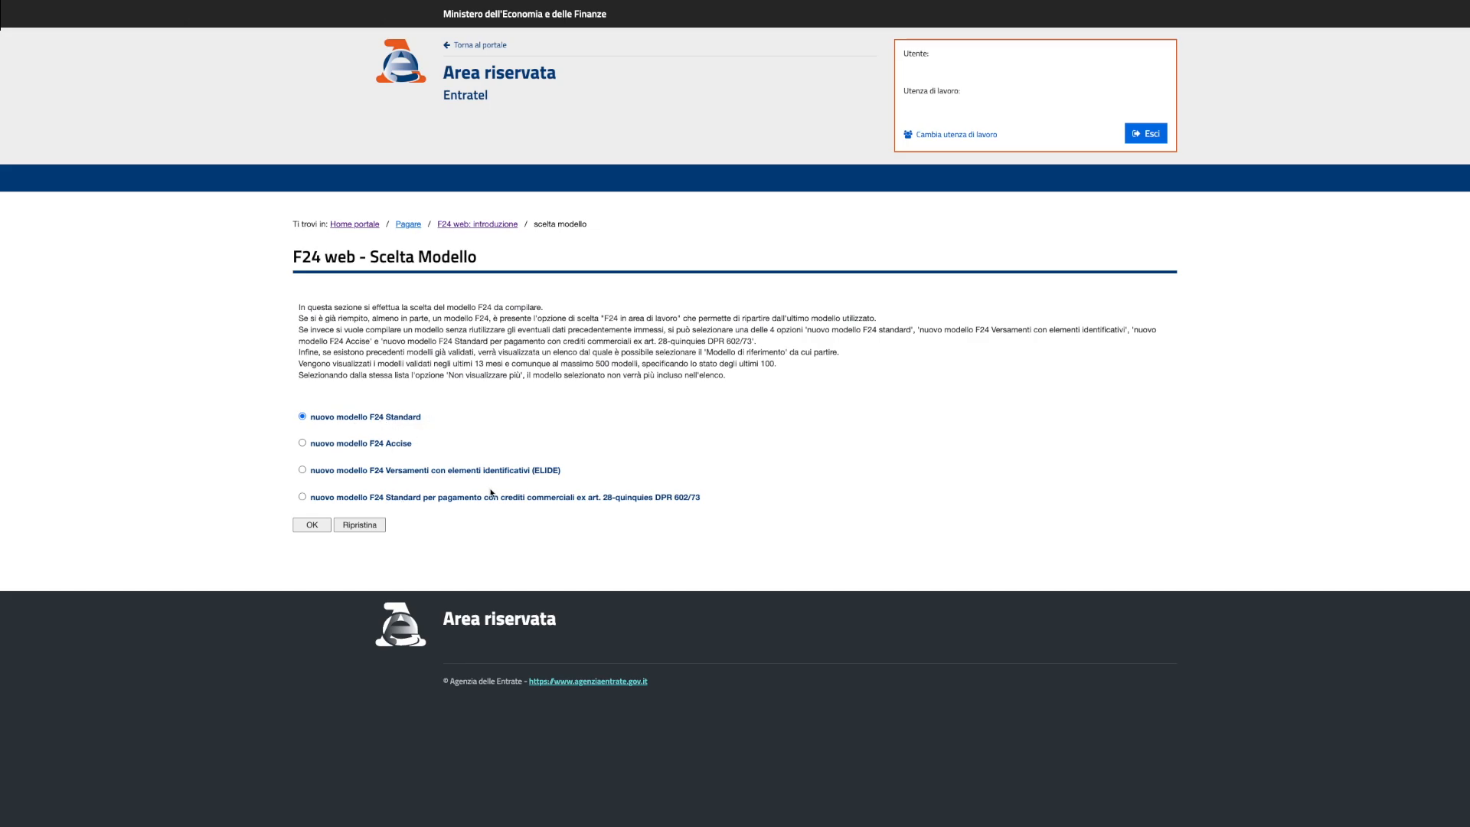
left_click(314, 527)
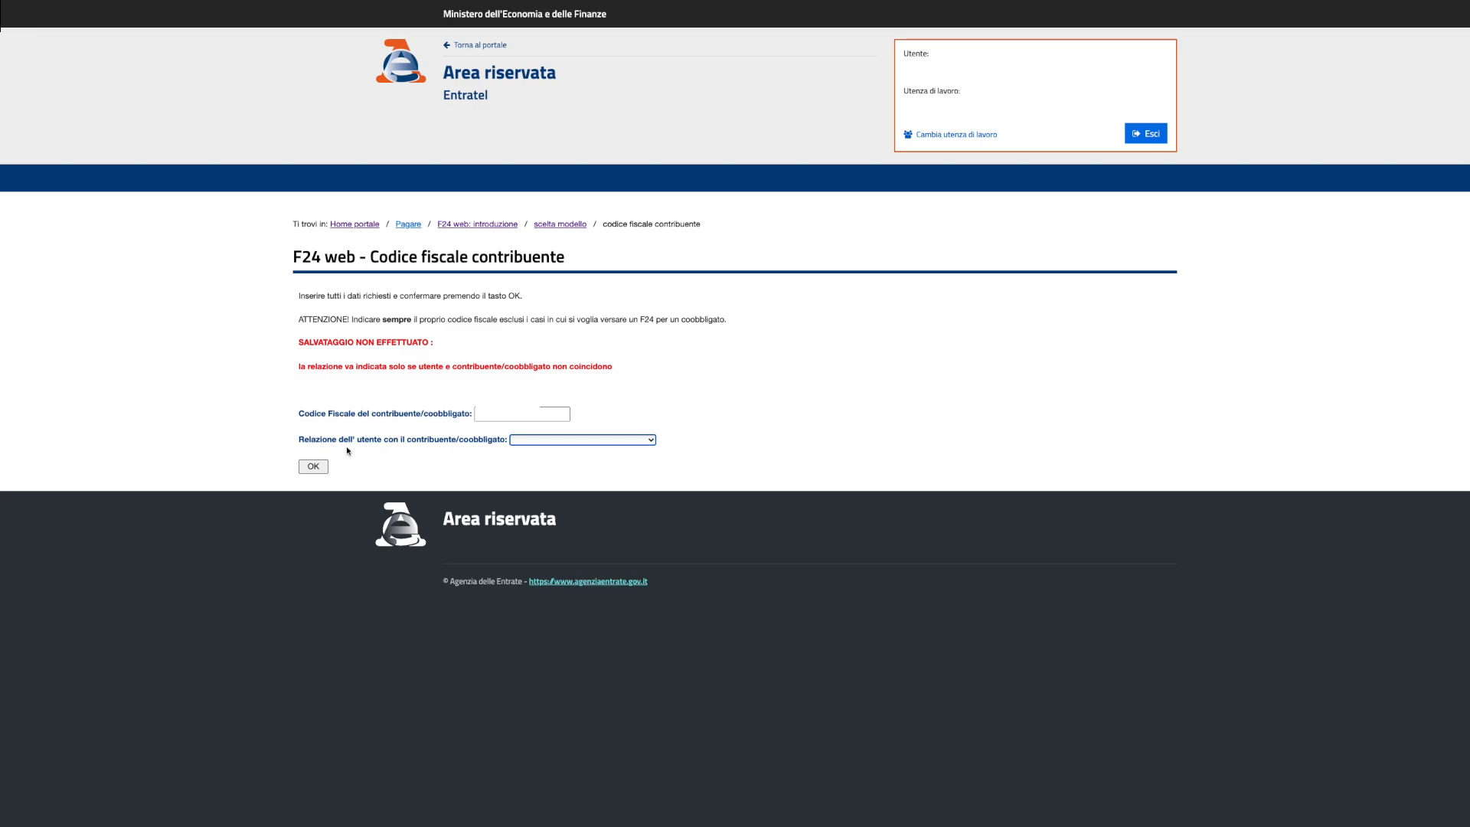
left_click(313, 466)
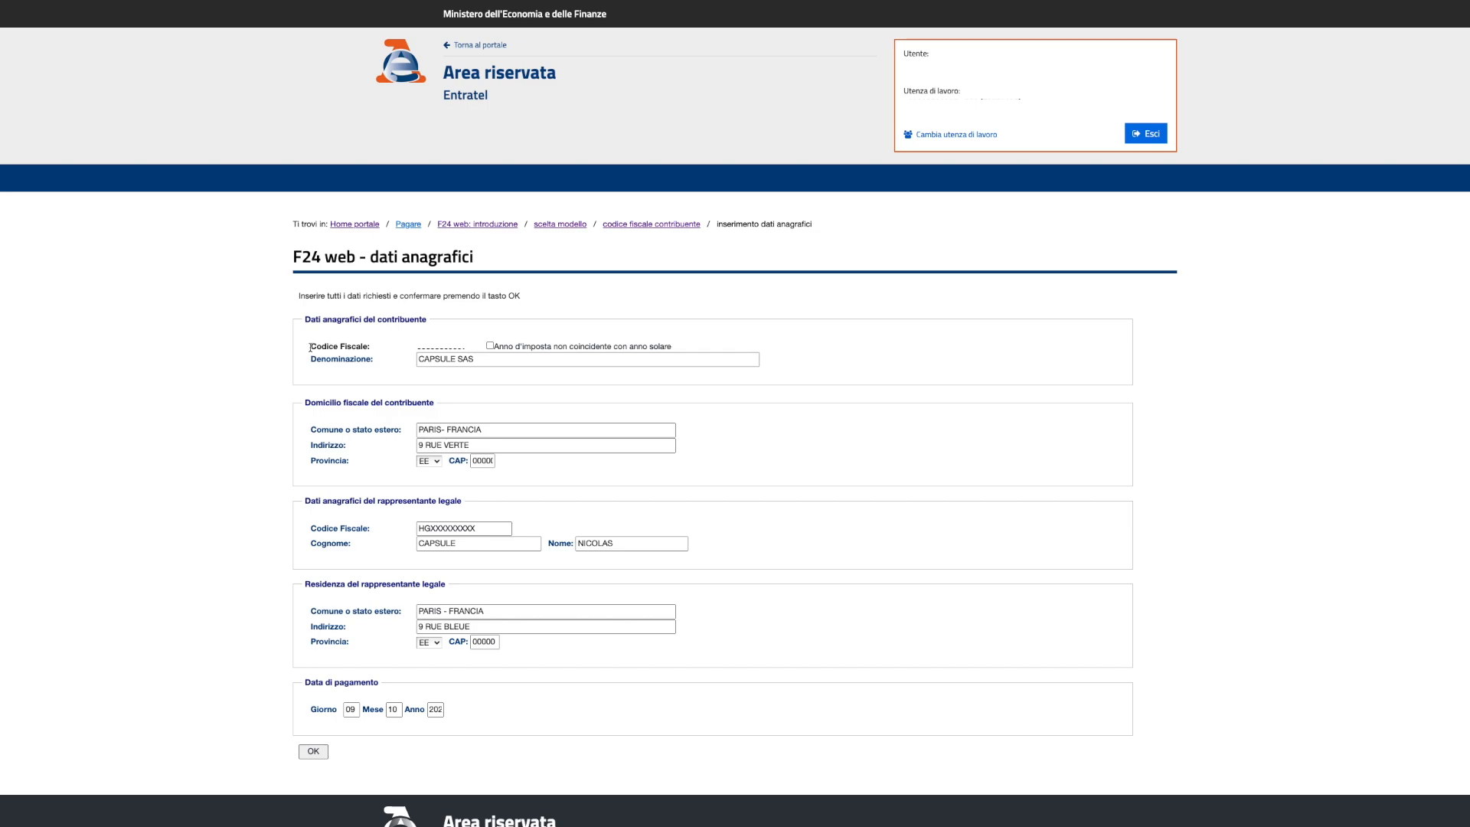
Review the taxpayer's tax code field and the Erario heading, and open the Erario section for editing
left_click_drag(310, 347, 369, 347)
double_click(440, 348)
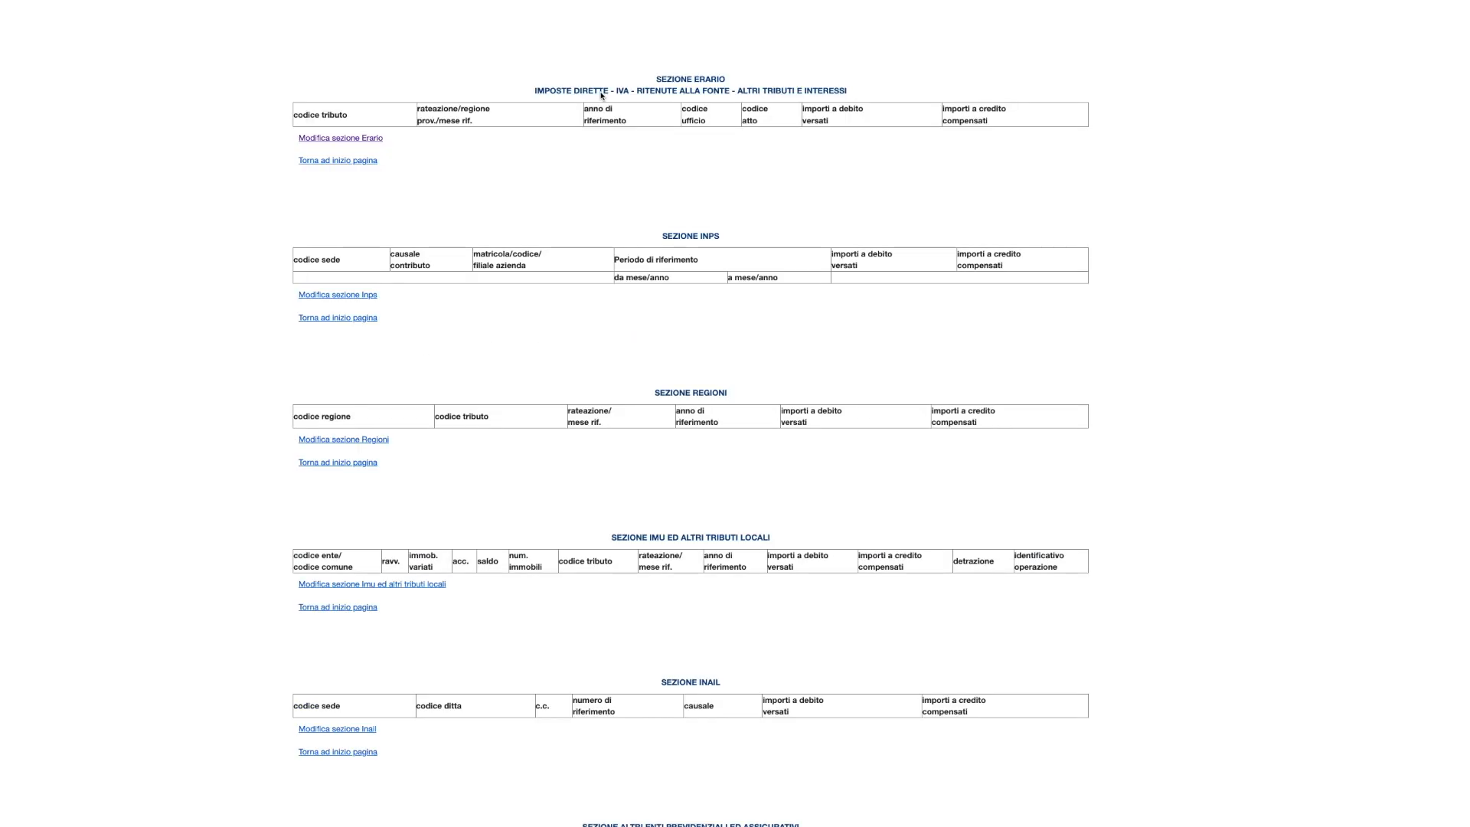
left_click_drag(574, 75, 863, 89)
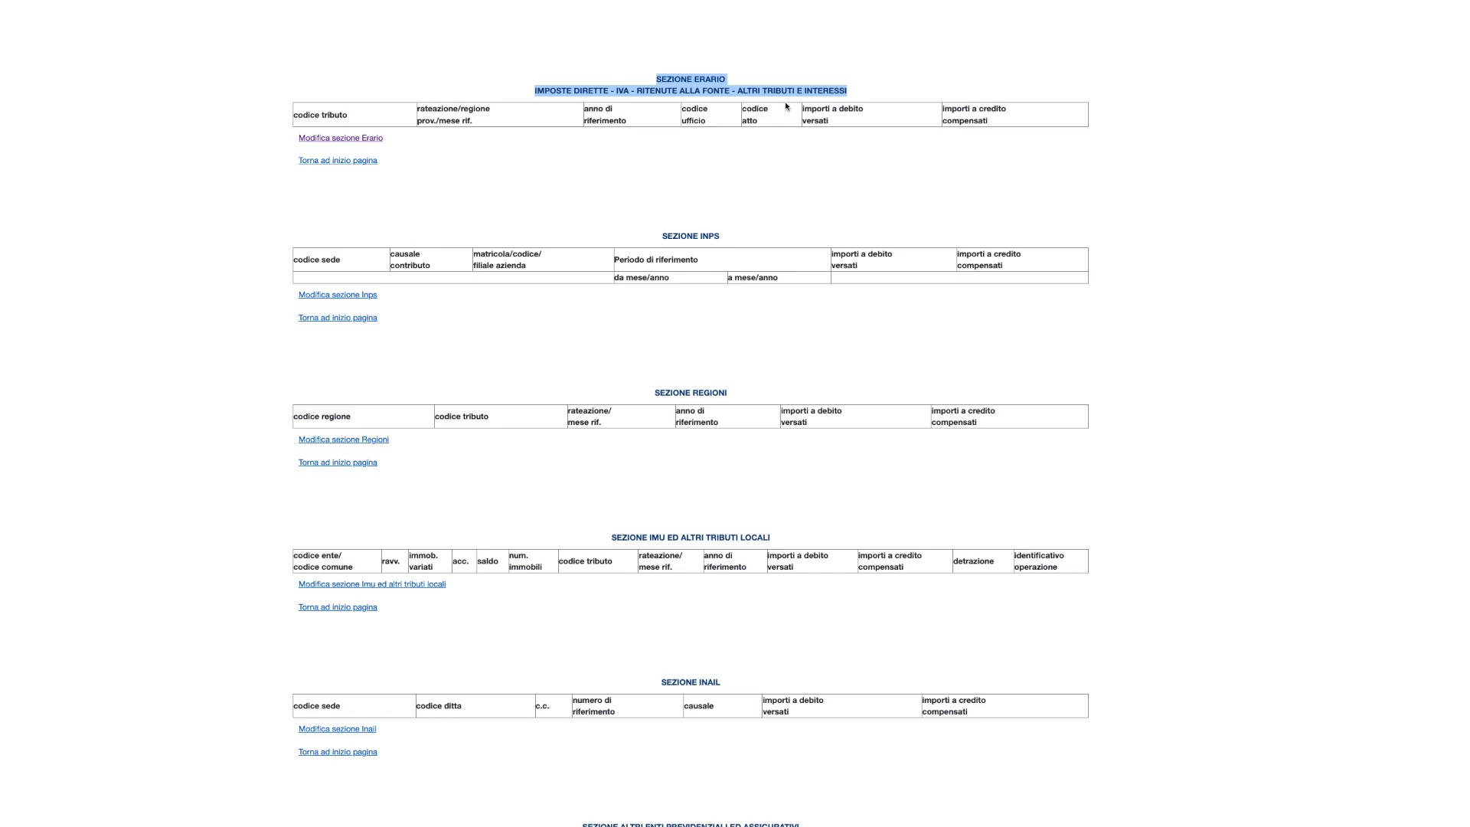
double_click(622, 91)
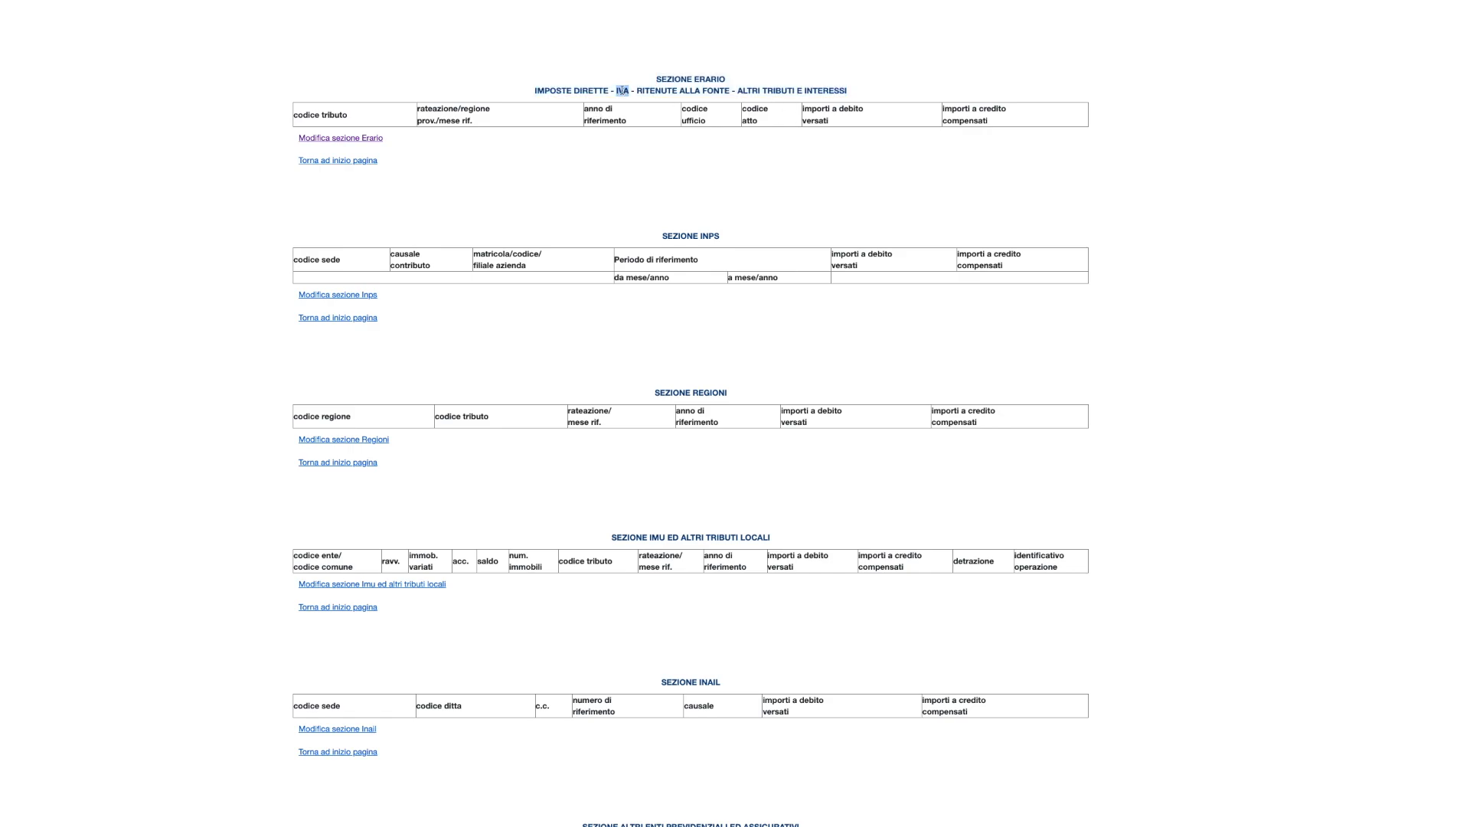
left_click(464, 145)
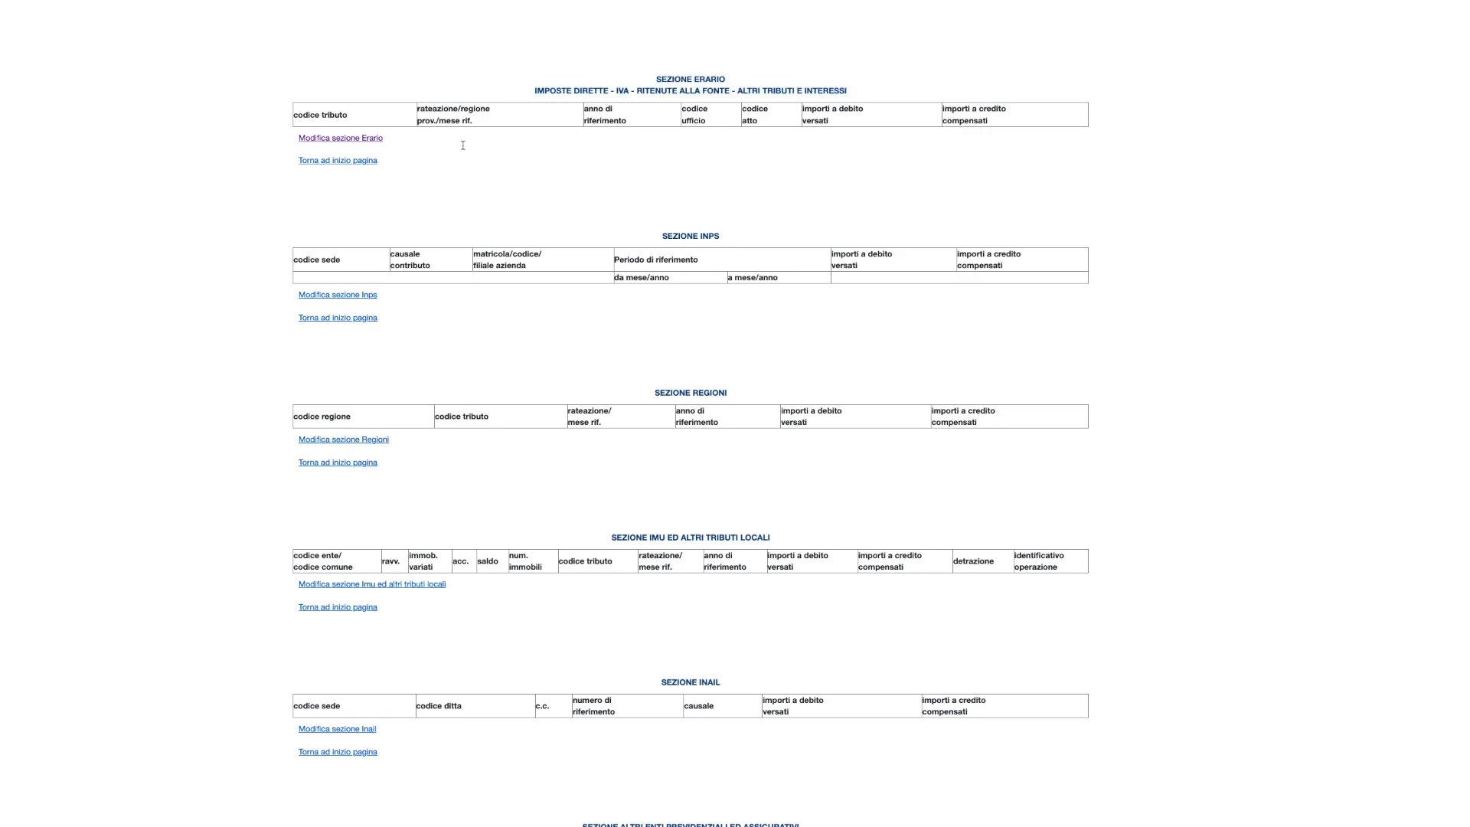
left_click(352, 140)
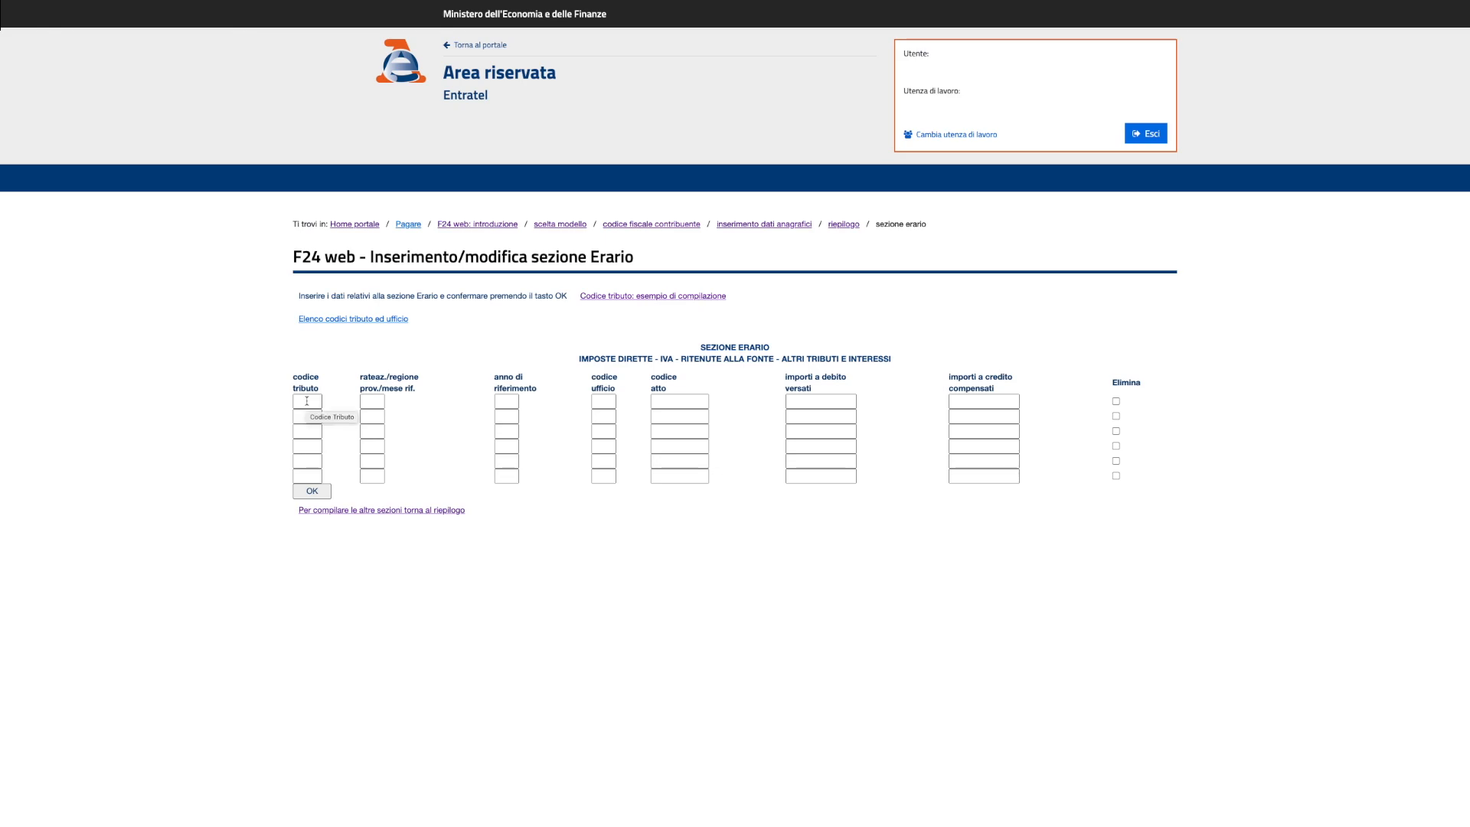
Fill the first Erario row with codice tributo 6033 and reference year 2025, leaving the office and deed codes empty
left_click(307, 401)
type("603")
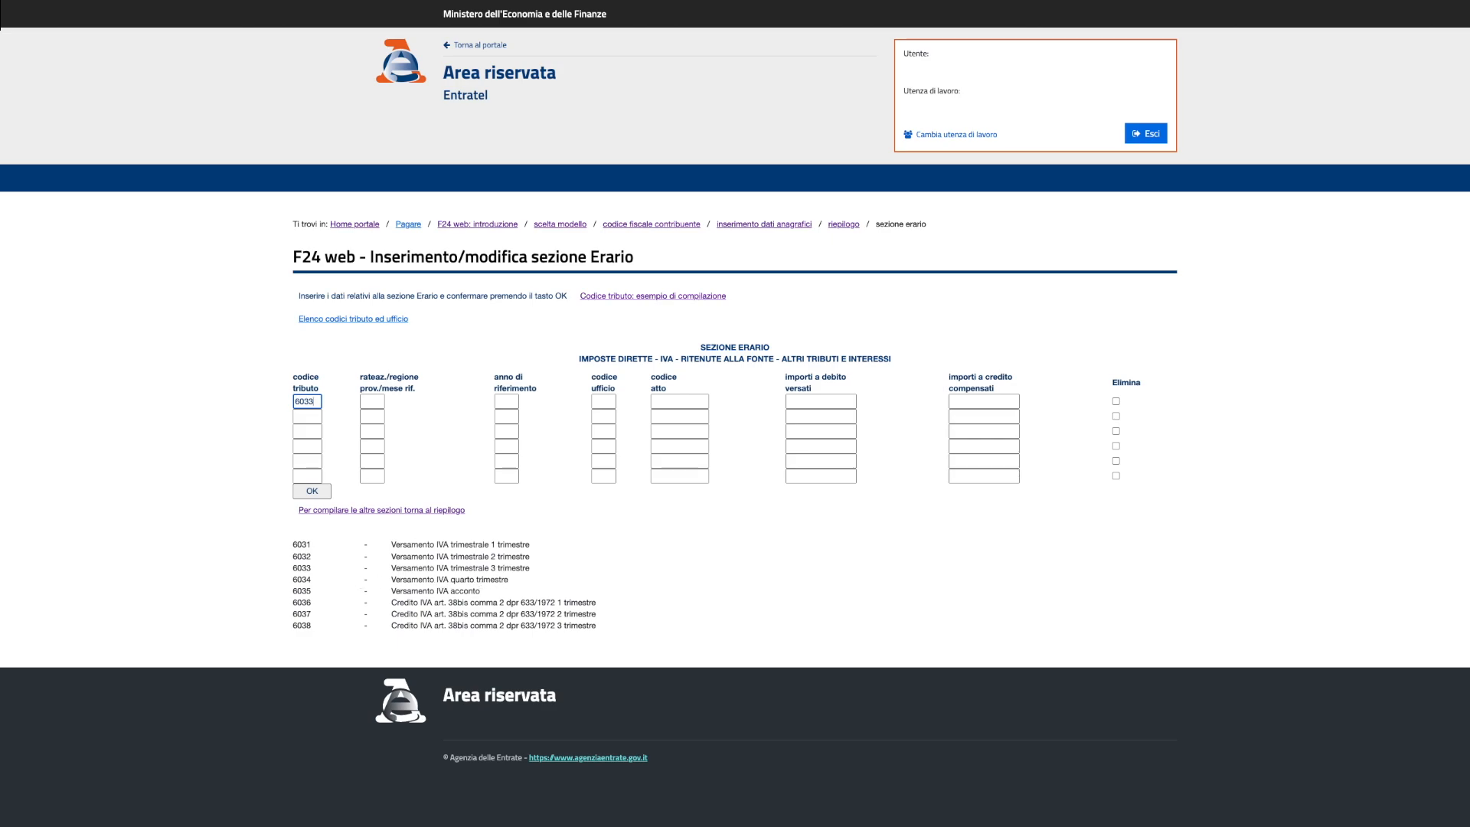
type("3")
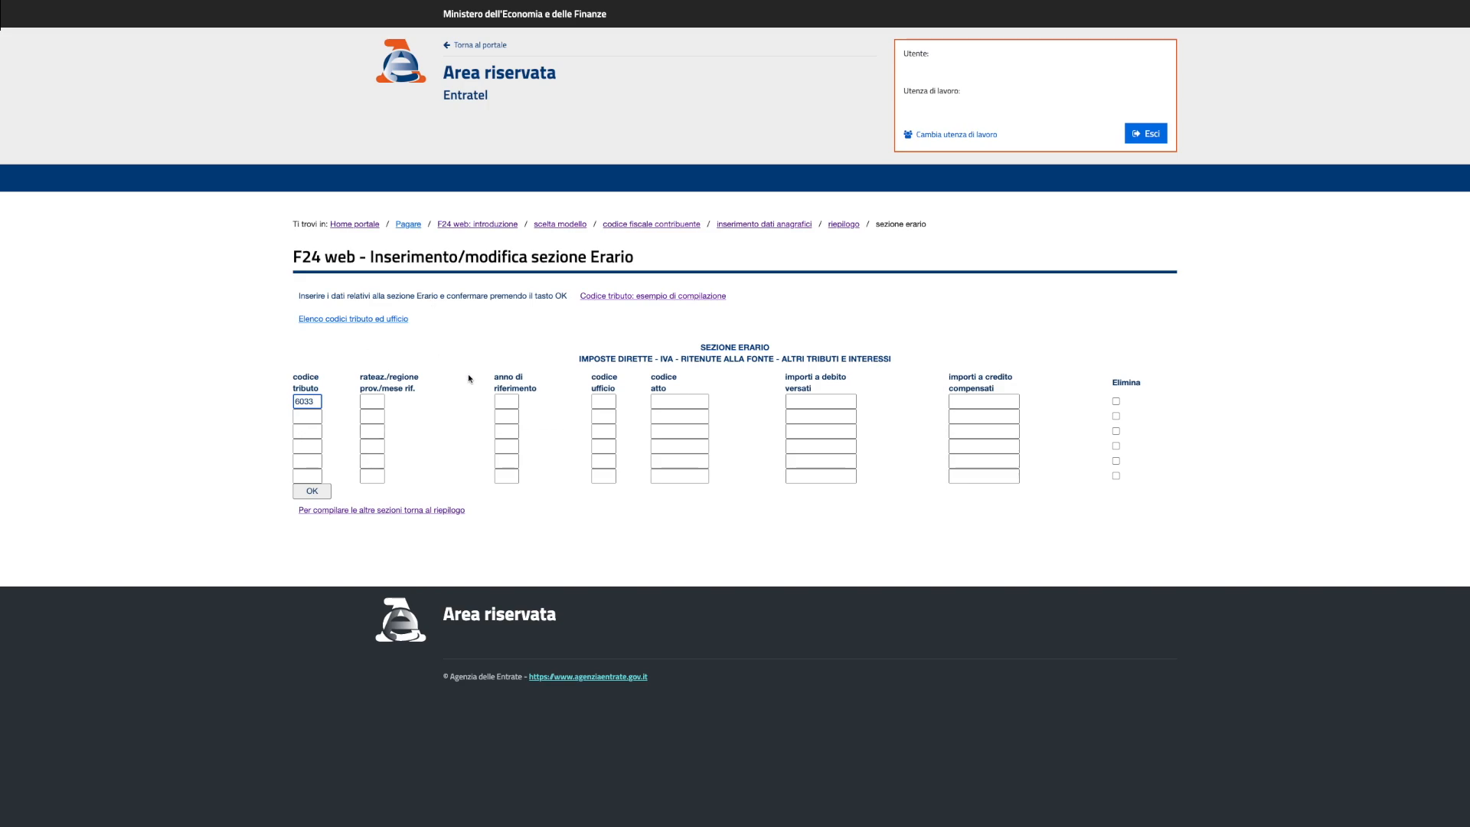
left_click(504, 401)
type("2025")
left_click(606, 398)
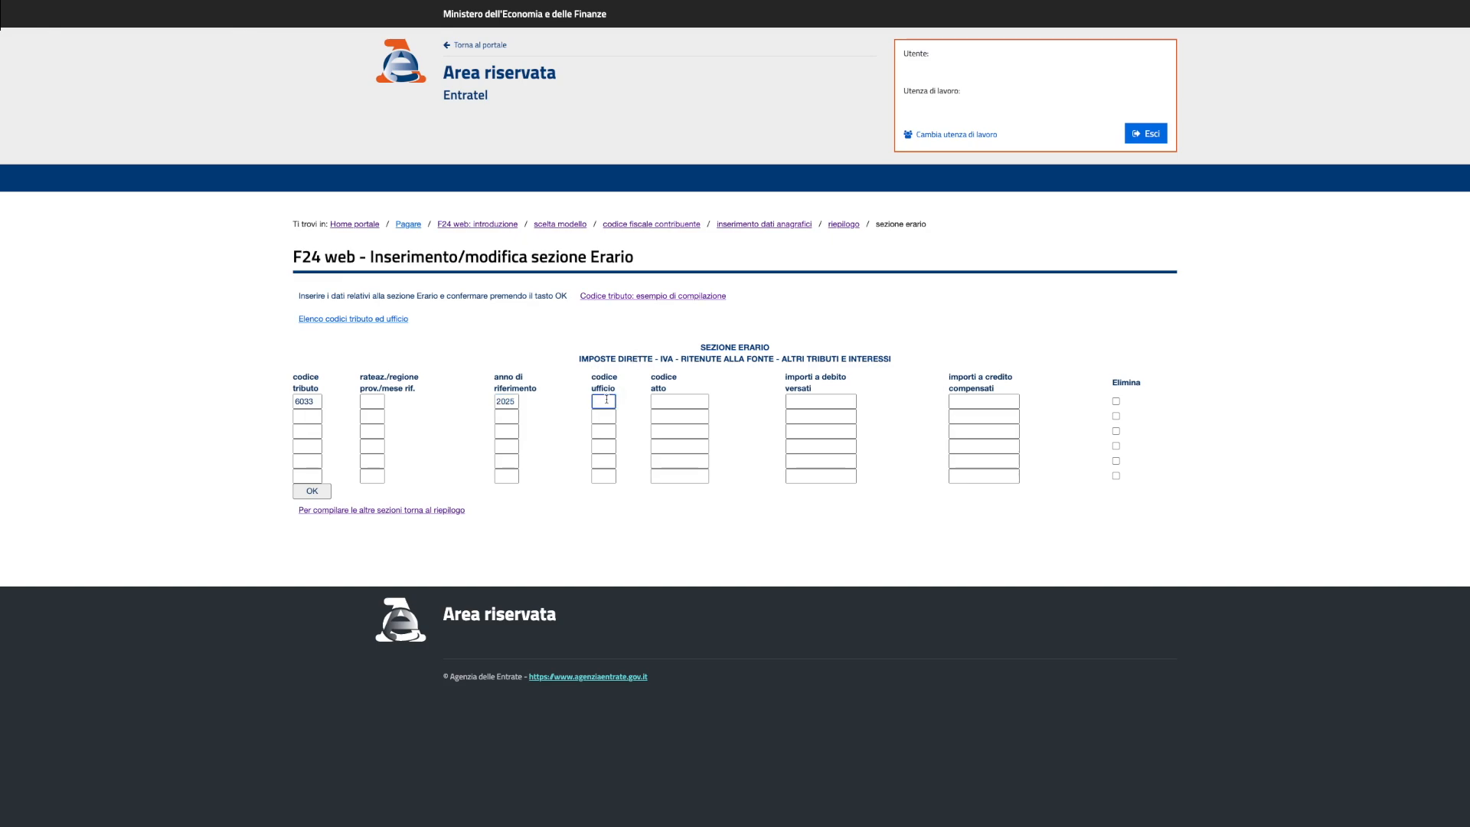
left_click(678, 401)
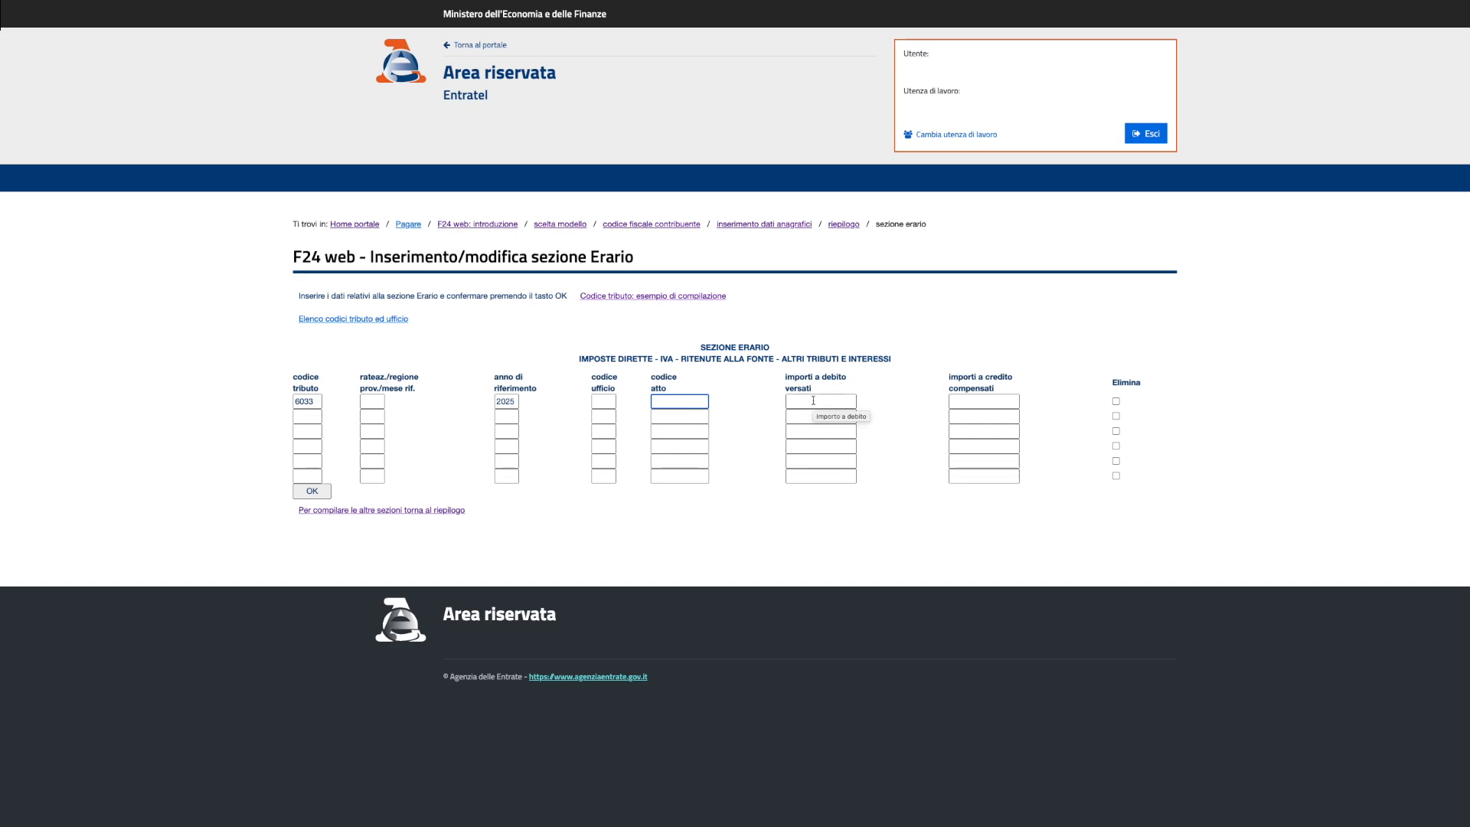
Enter 933,22 as the debit amount in the first Erario row, save the section and return to the summary
left_click(813, 400)
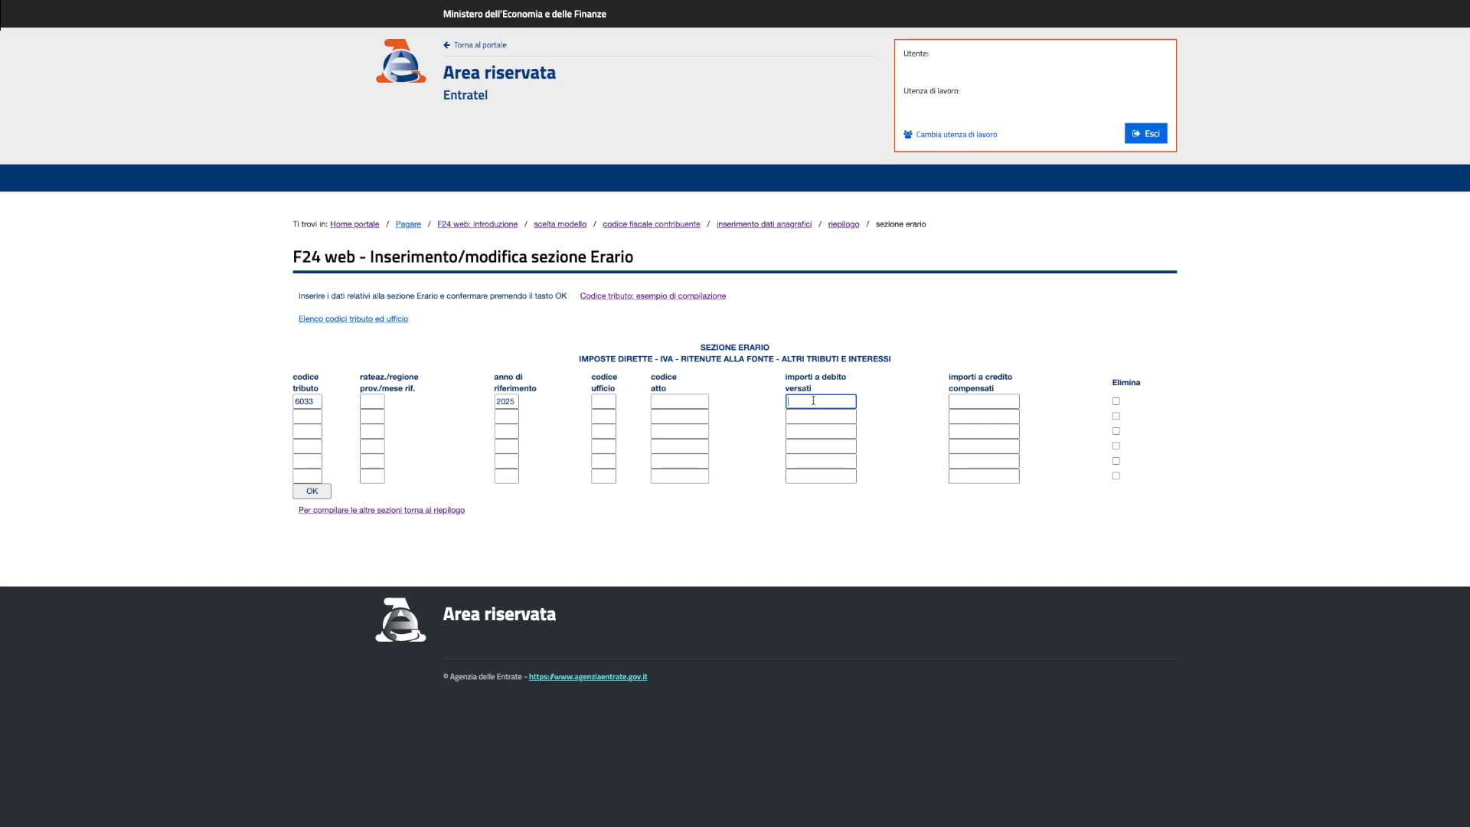
type("933,22")
left_click(894, 398)
left_click(312, 493)
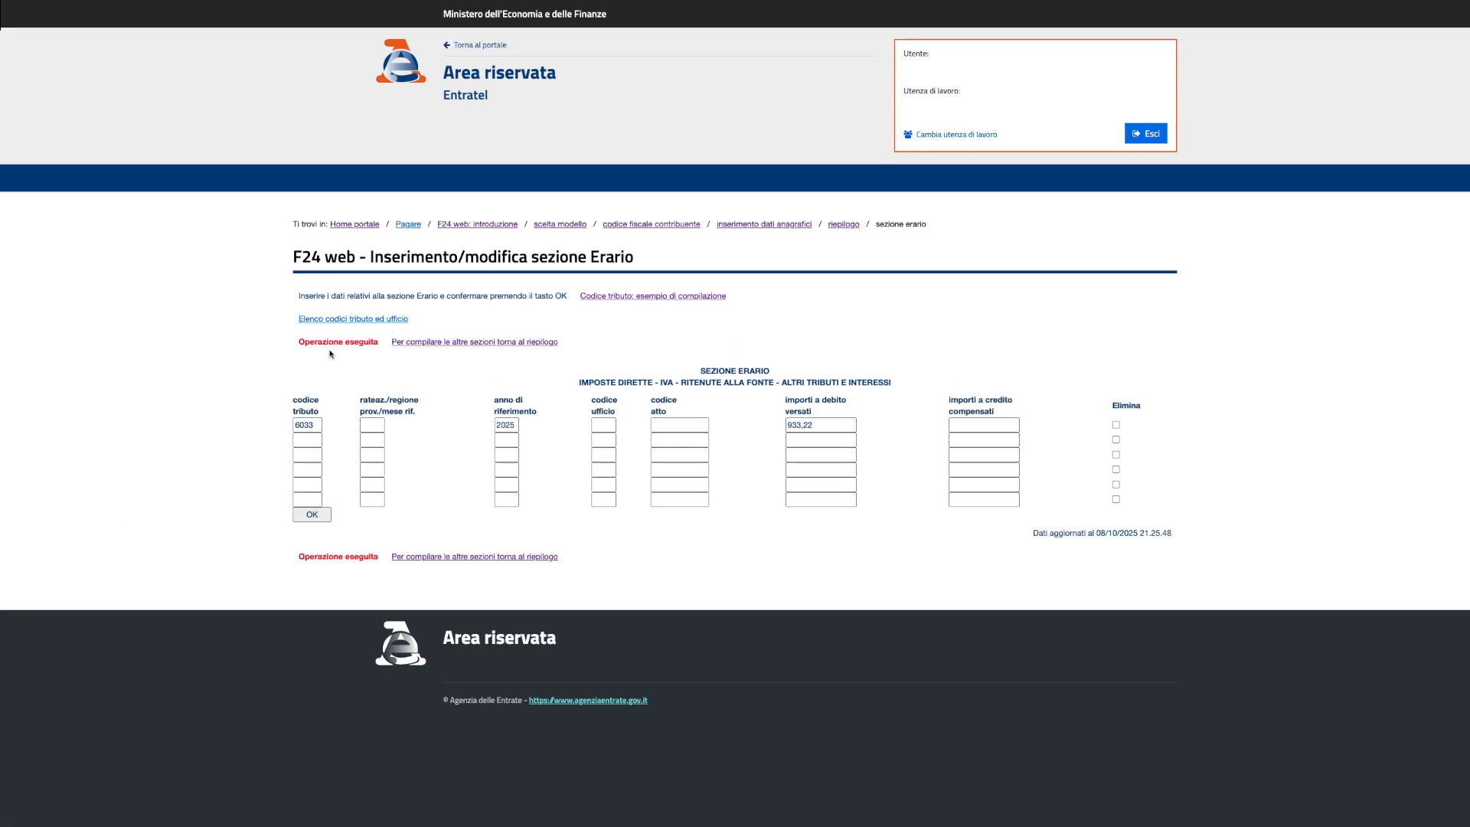
left_click(501, 558)
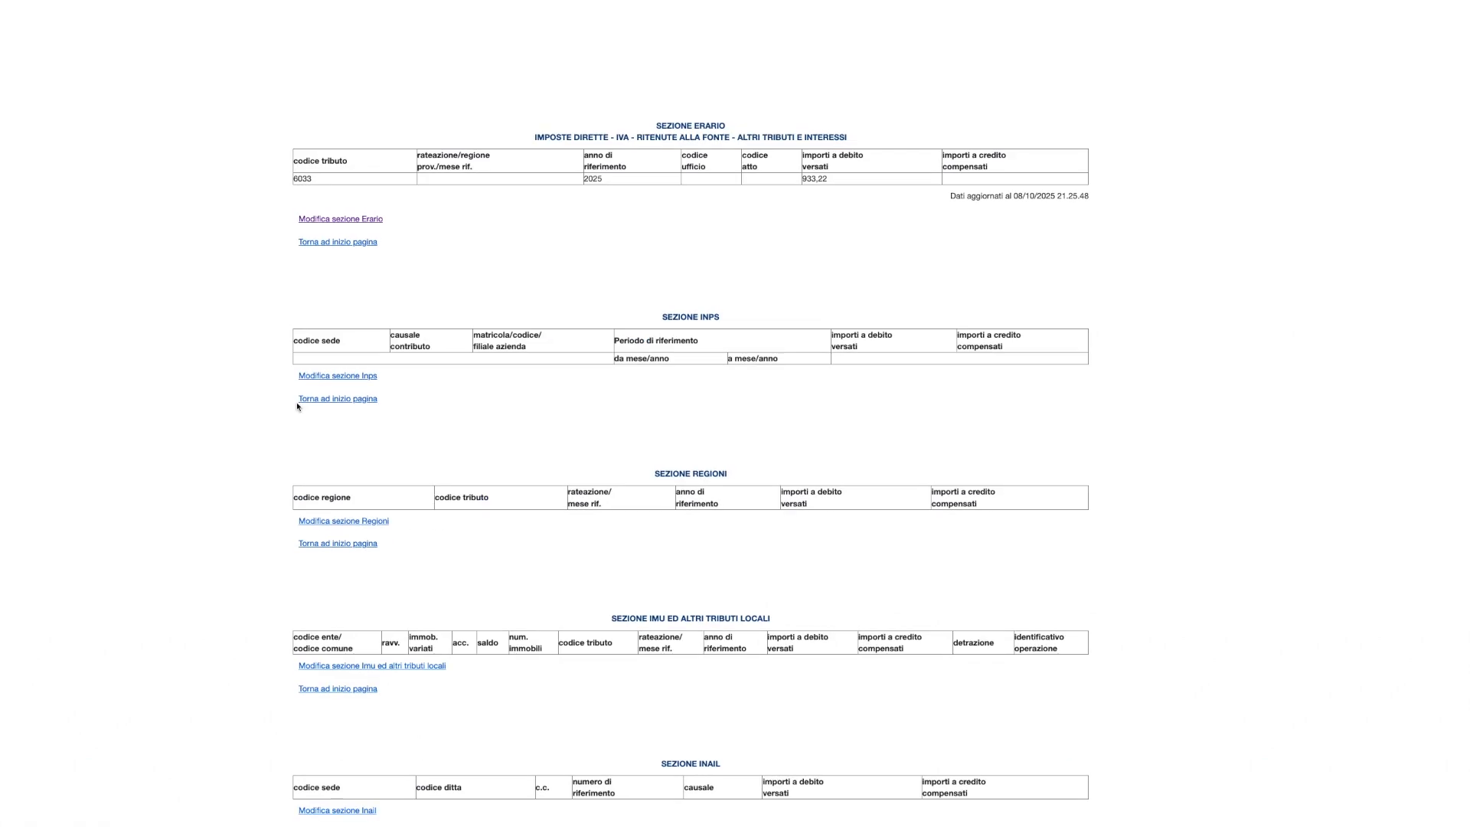
Check the Erario line in the summary, download the F24 form as a PDF and submit the form for validation
left_click_drag(295, 180, 613, 176)
scroll(575, 243, "down", 10)
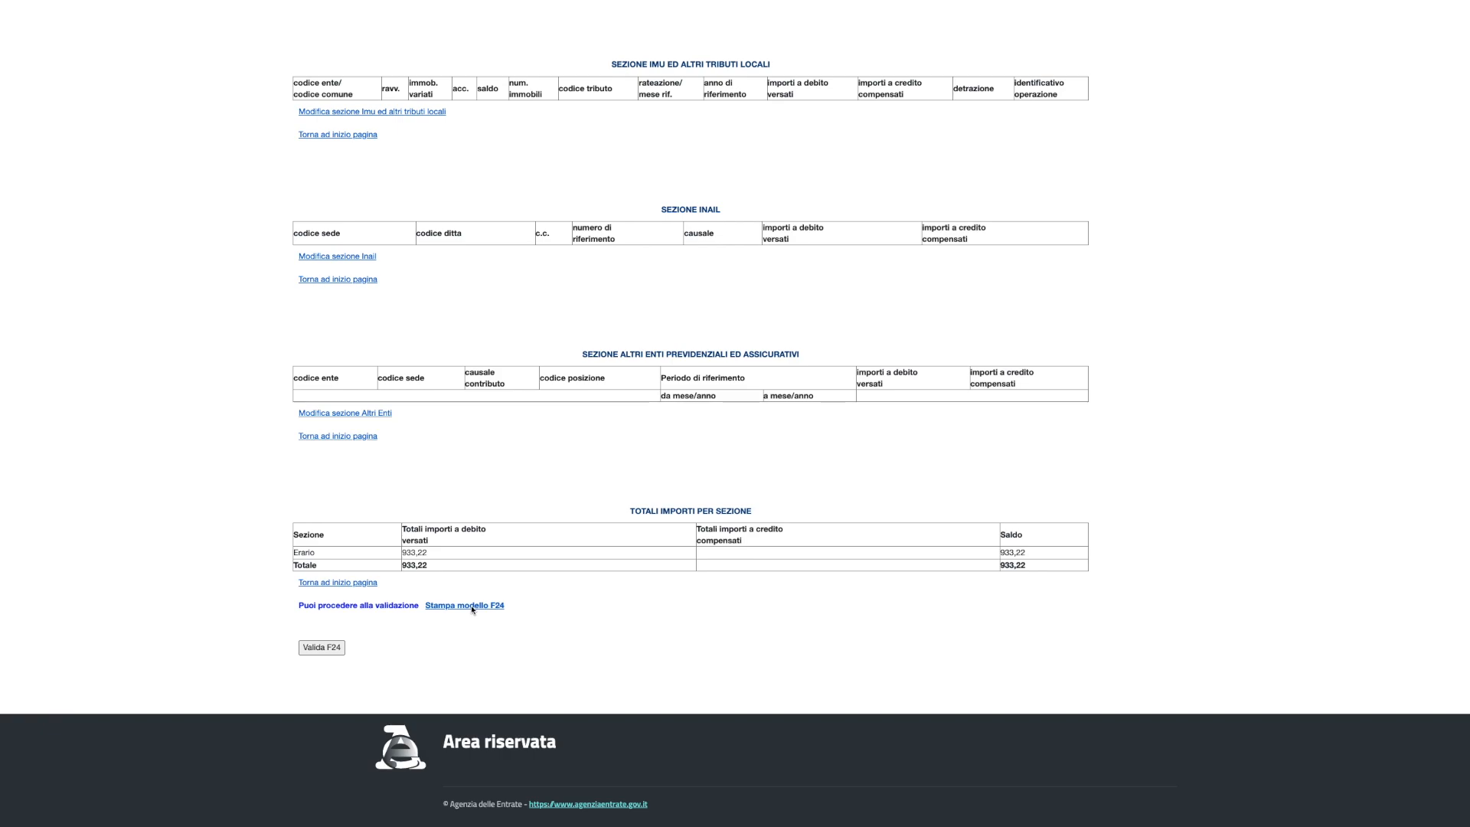
left_click(471, 606)
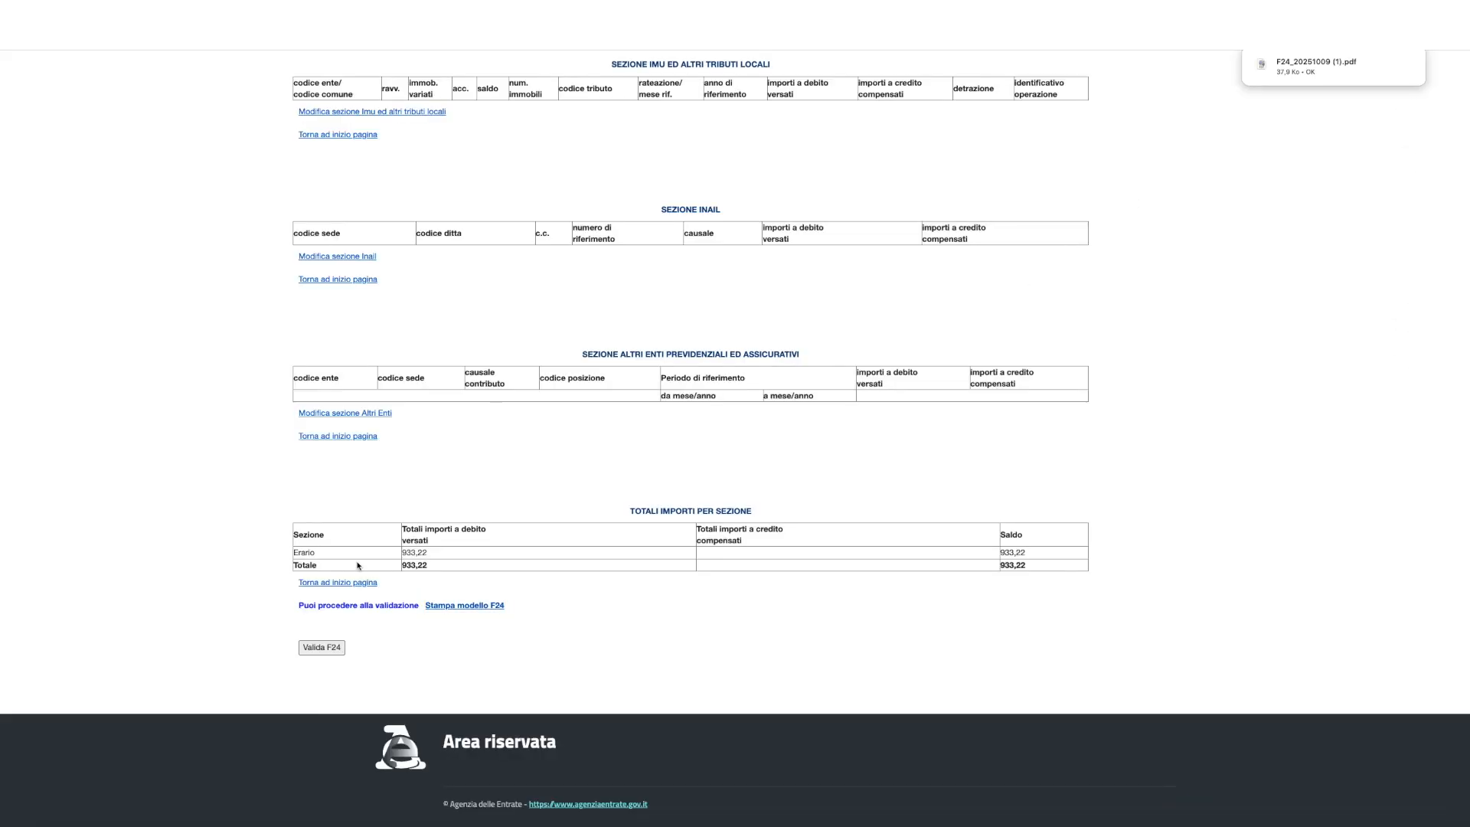
left_click(1407, 67)
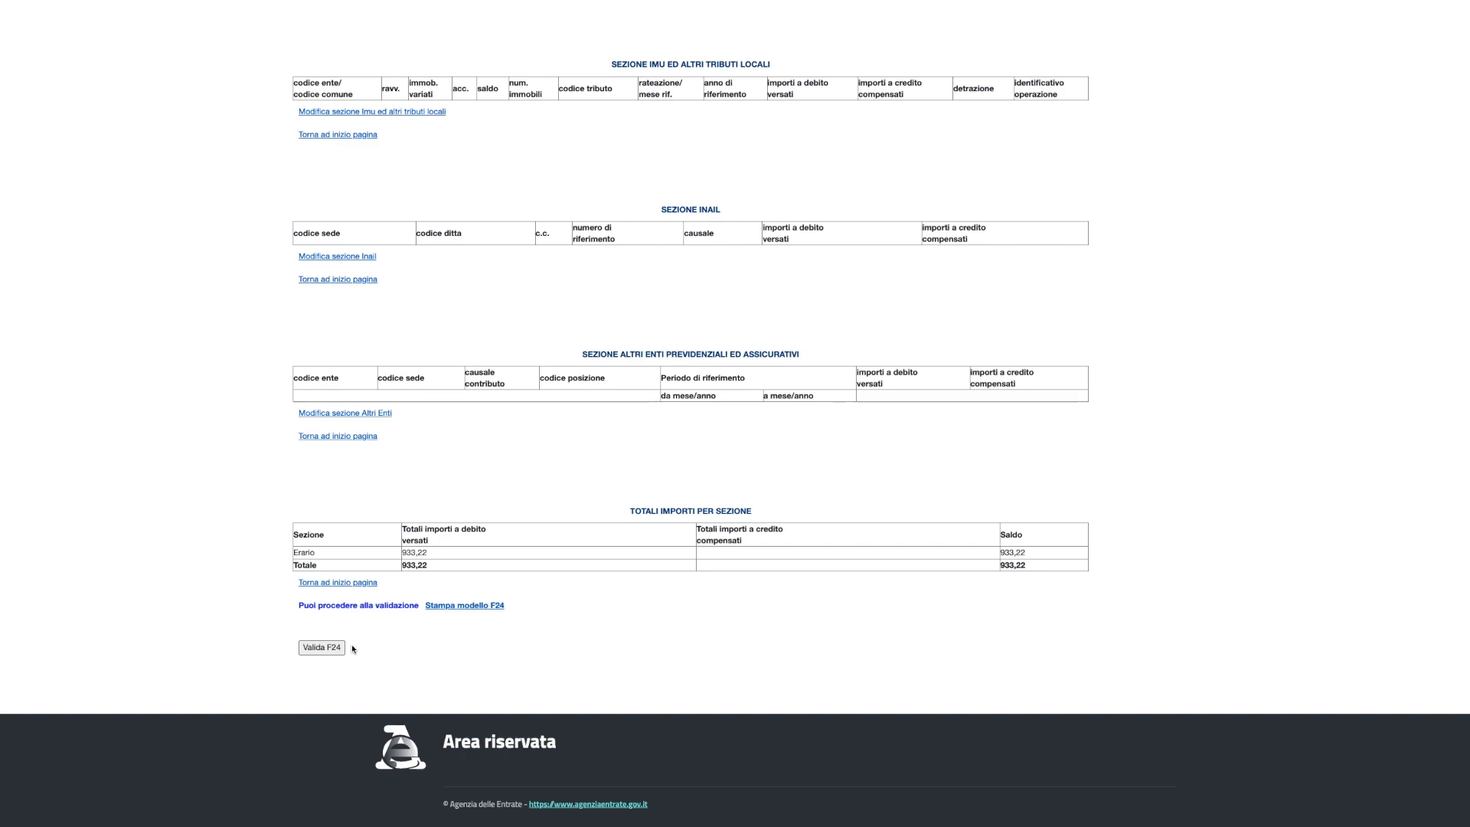
left_click(322, 647)
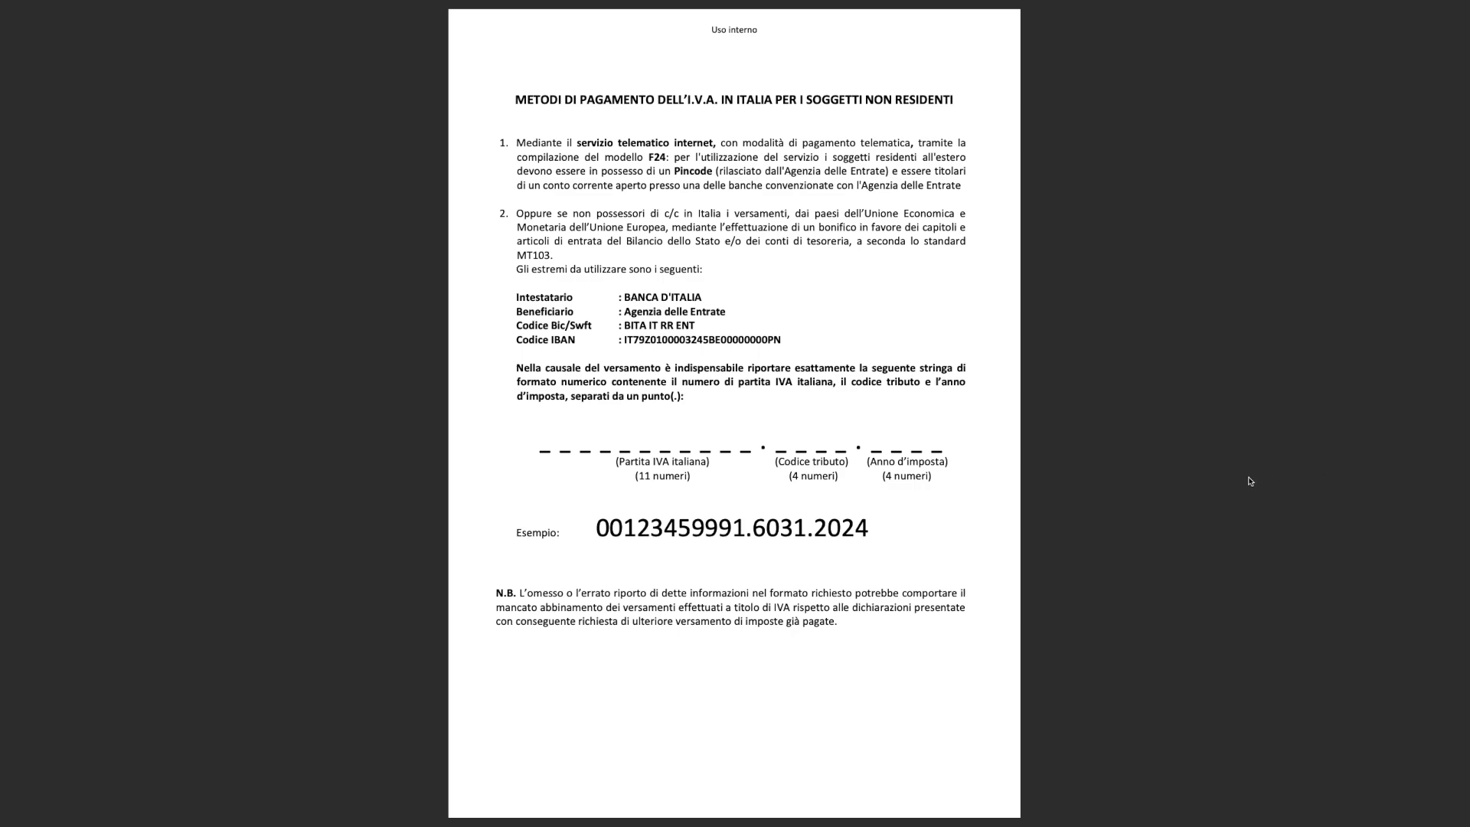
Read the English page of the document on VAT payment methods for non-resident persons
scroll(1250, 481, "down", 1)
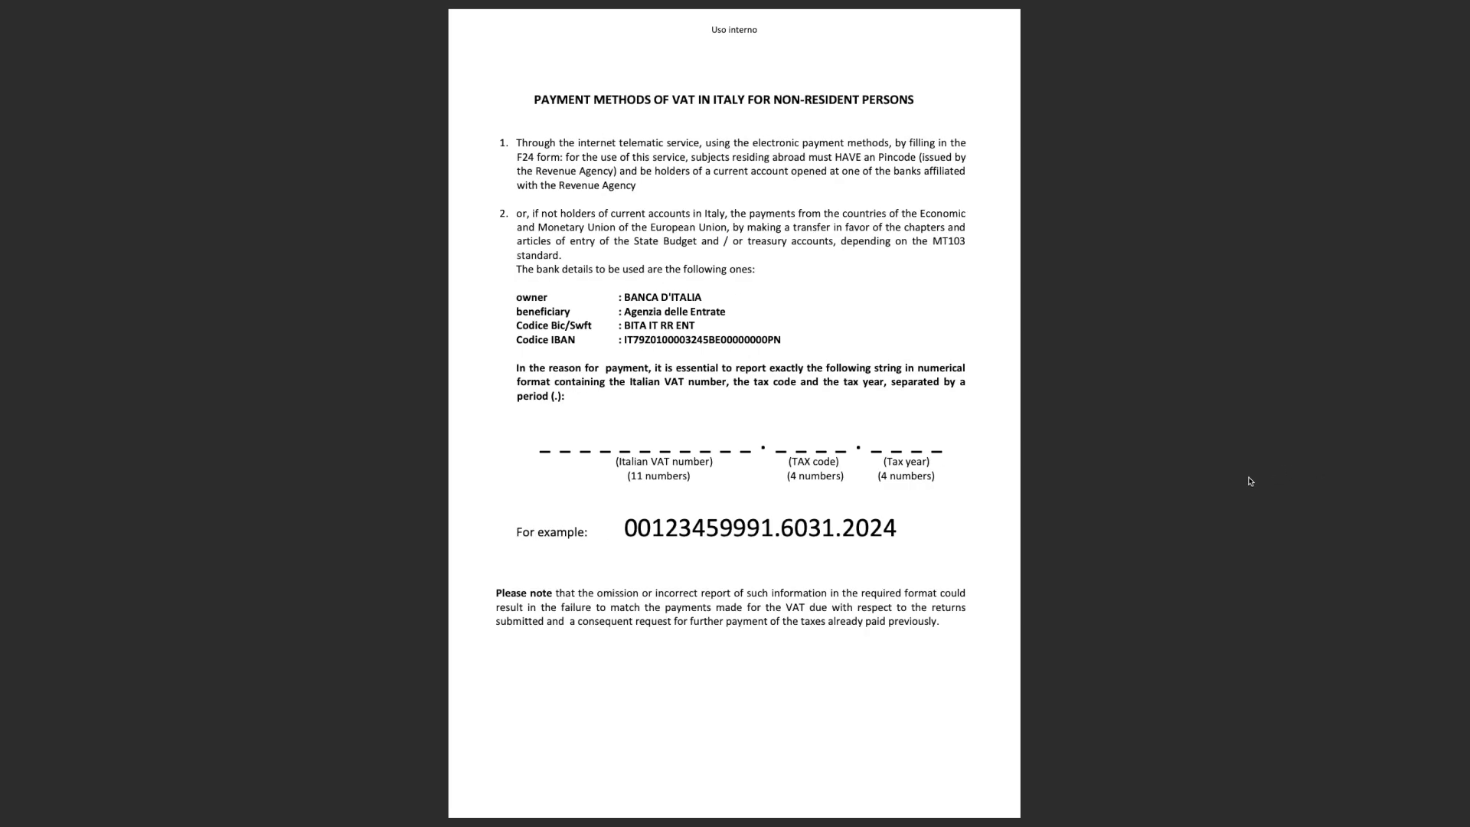